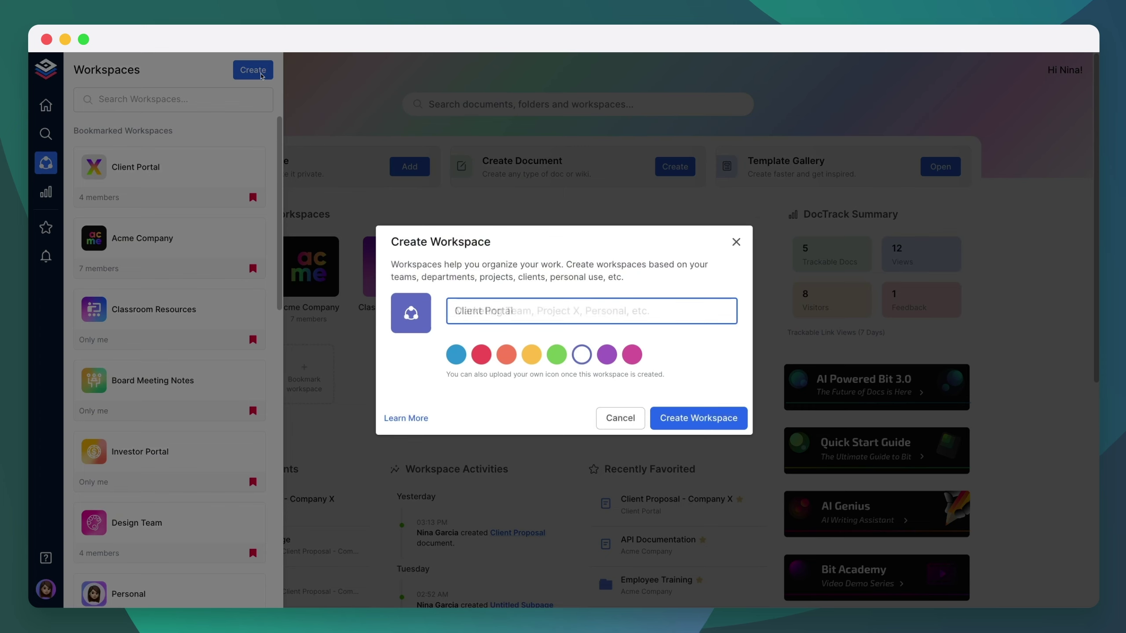
# Create the Client Portal workspace and add a team member to it as a user with Full Access
pyautogui.click(692, 419)
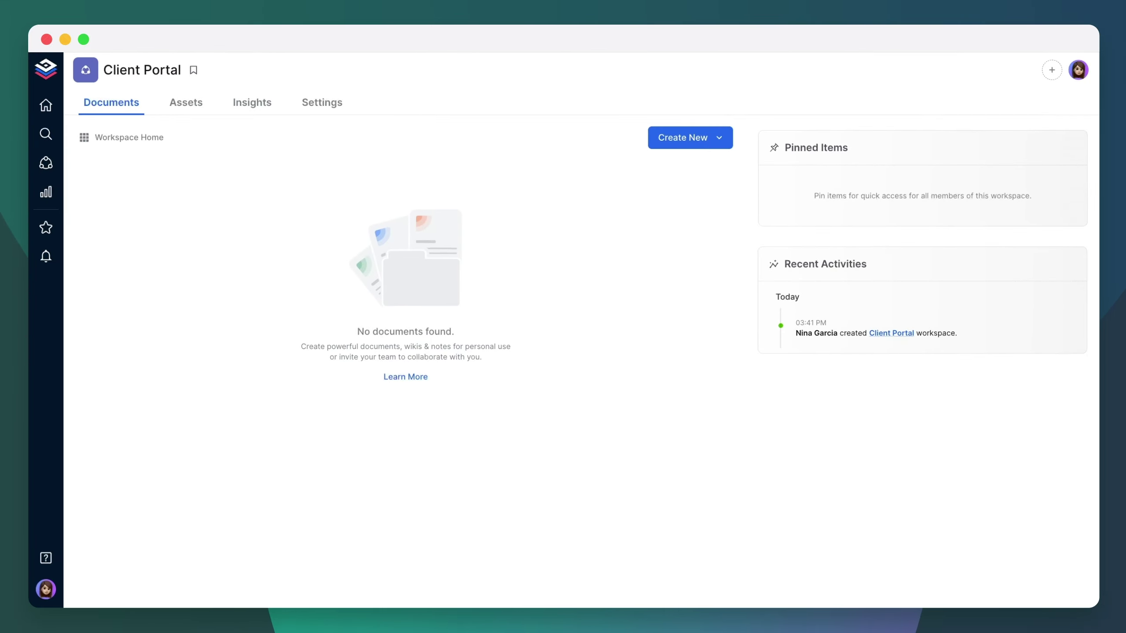
pyautogui.click(1054, 72)
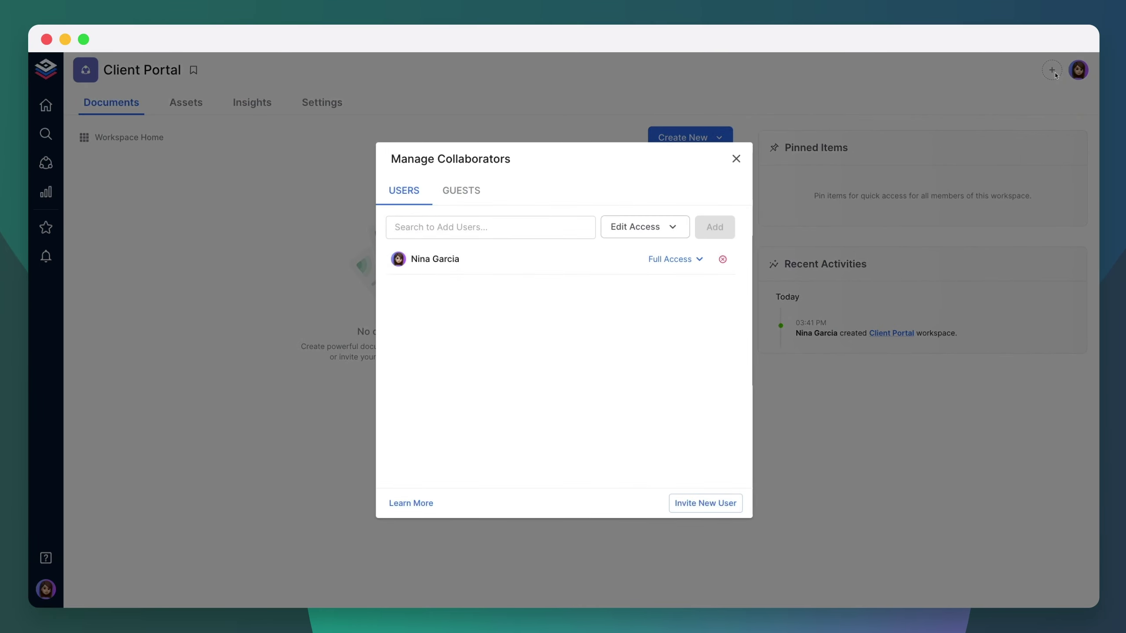
pyautogui.click(490, 230)
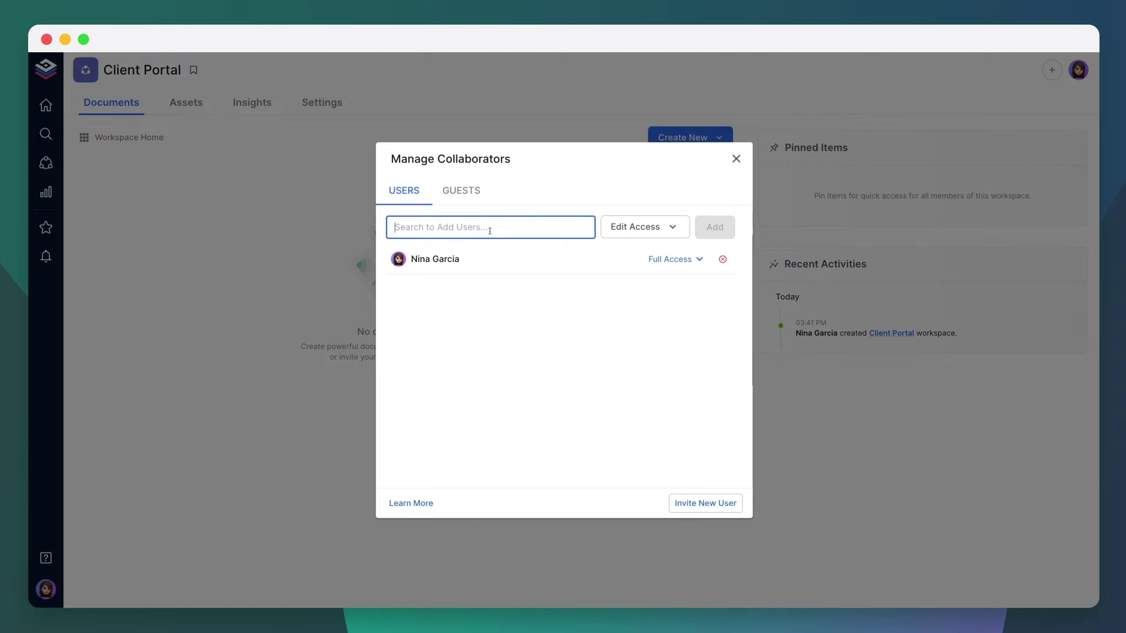
pyautogui.write('Mili')
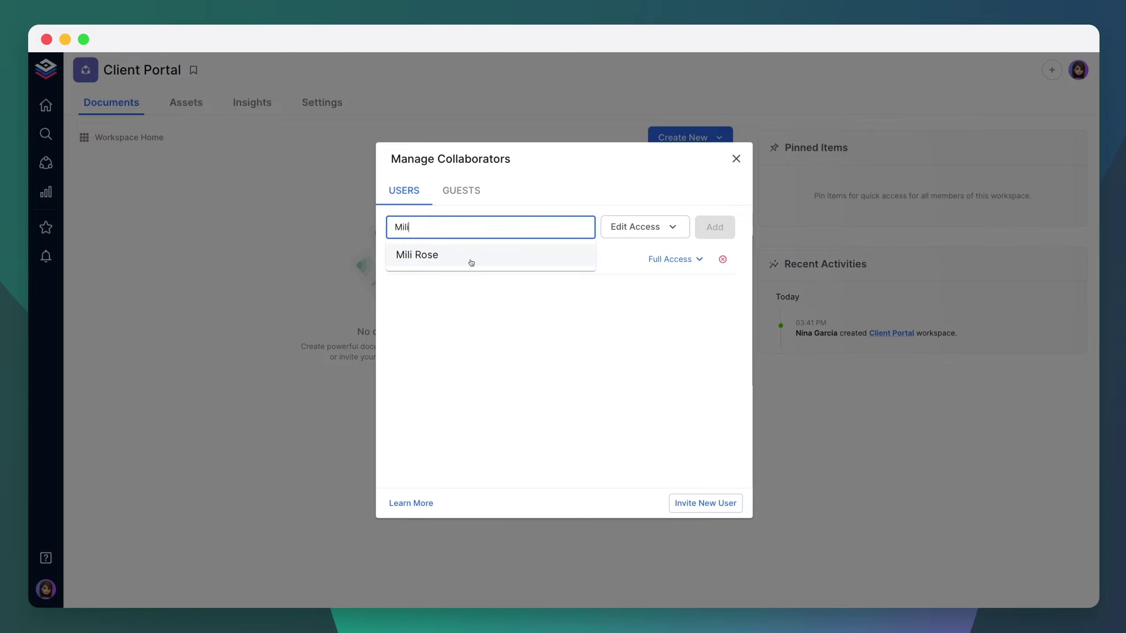
pyautogui.click(471, 263)
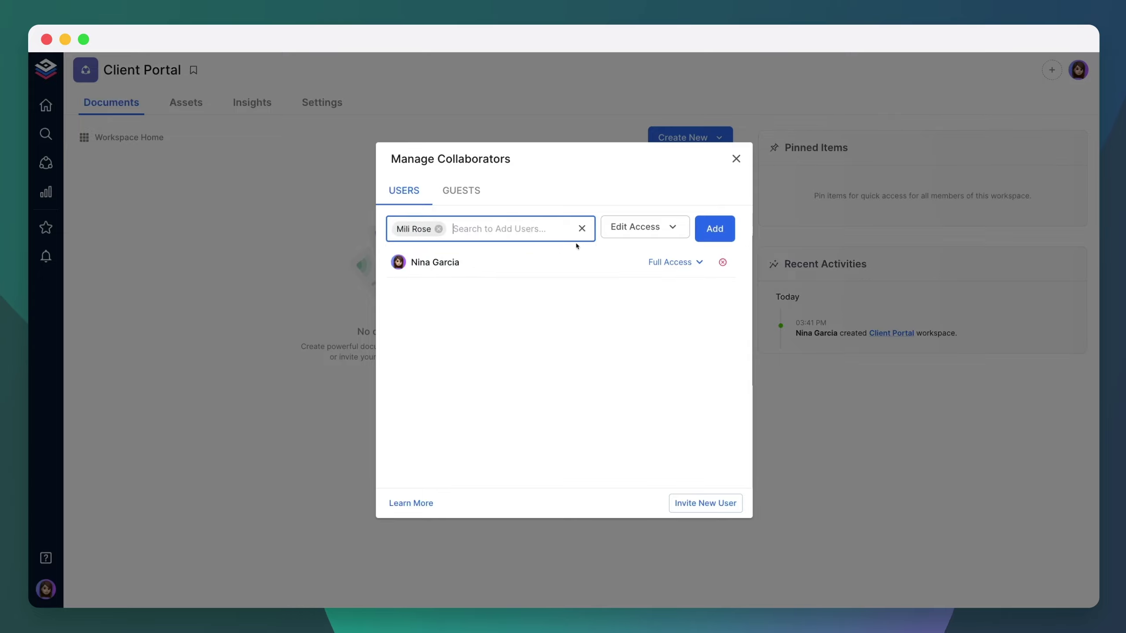
pyautogui.click(669, 229)
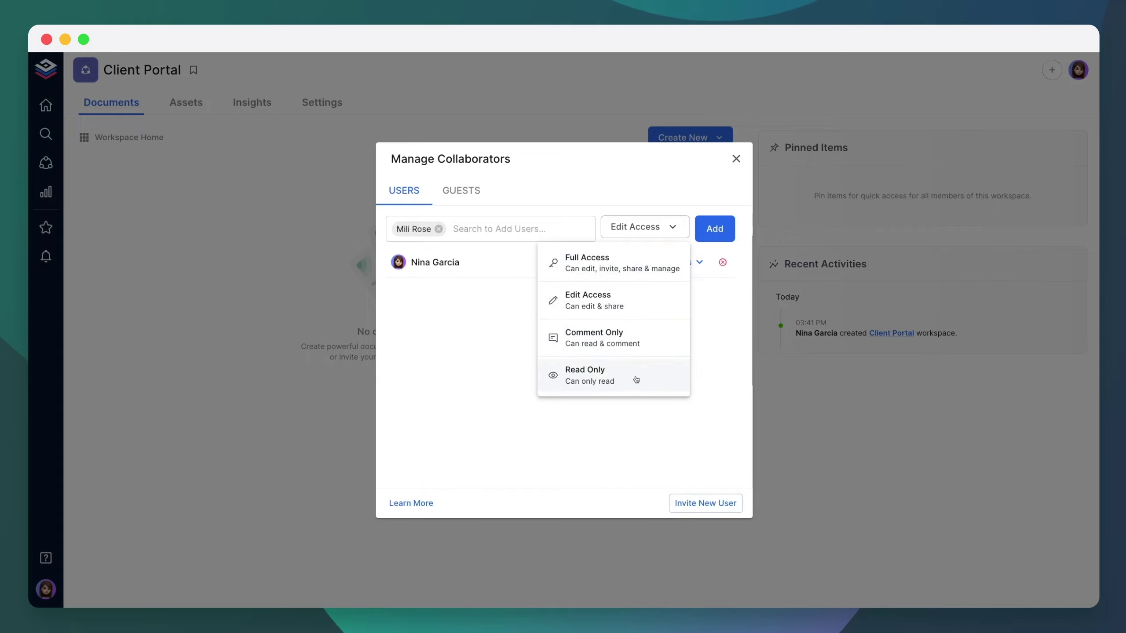
pyautogui.click(647, 262)
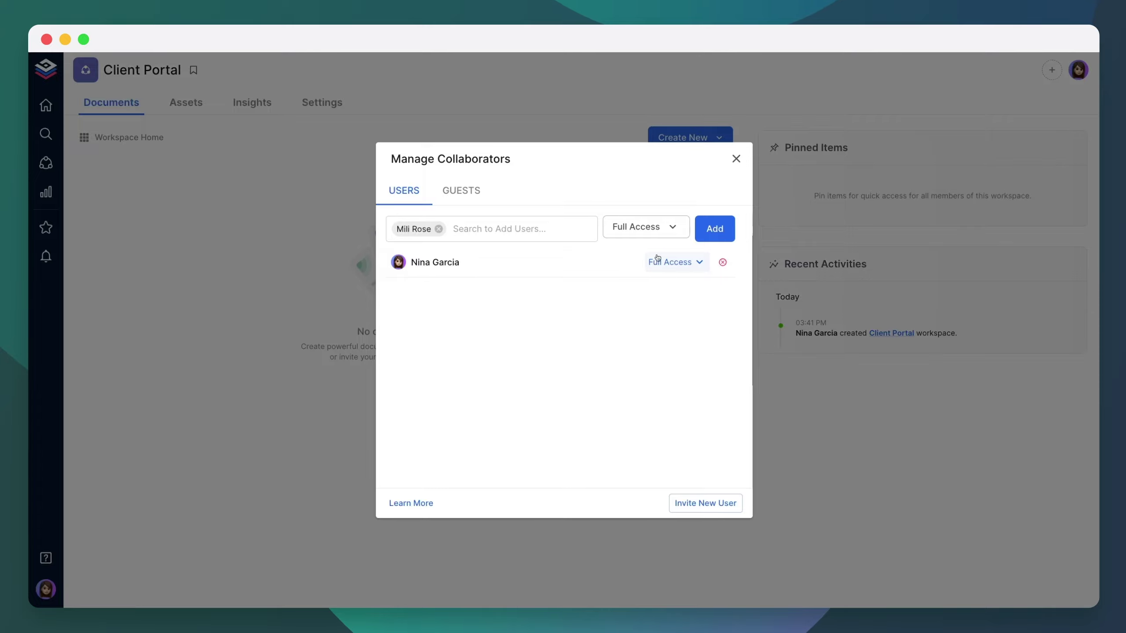
pyautogui.click(714, 231)
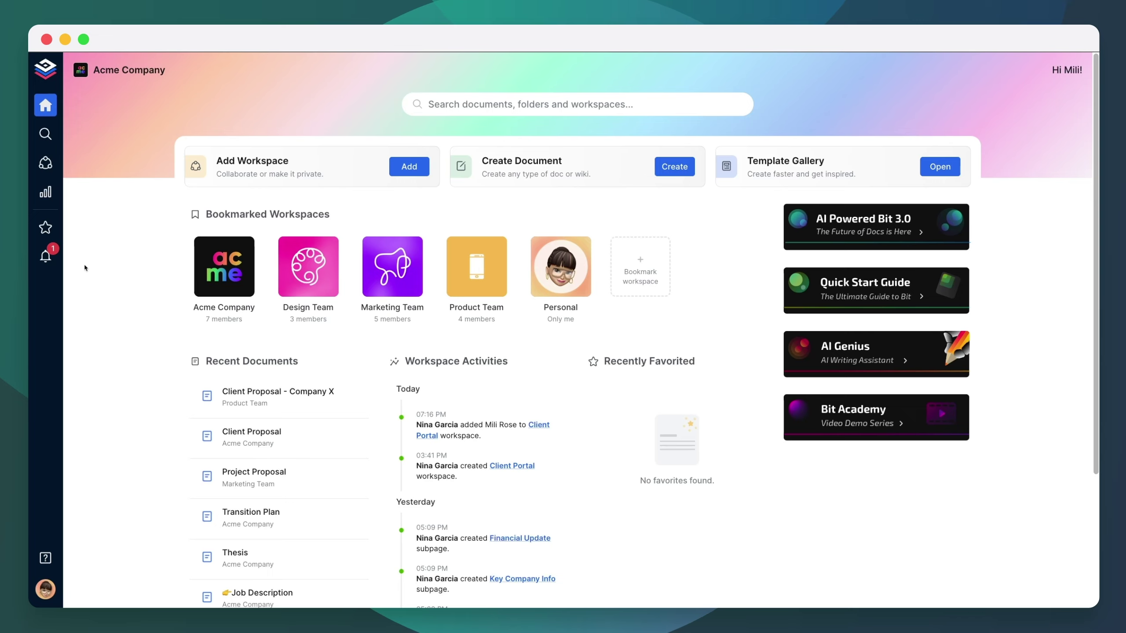
# View the notifications in the added team member's account
pyautogui.click(46, 258)
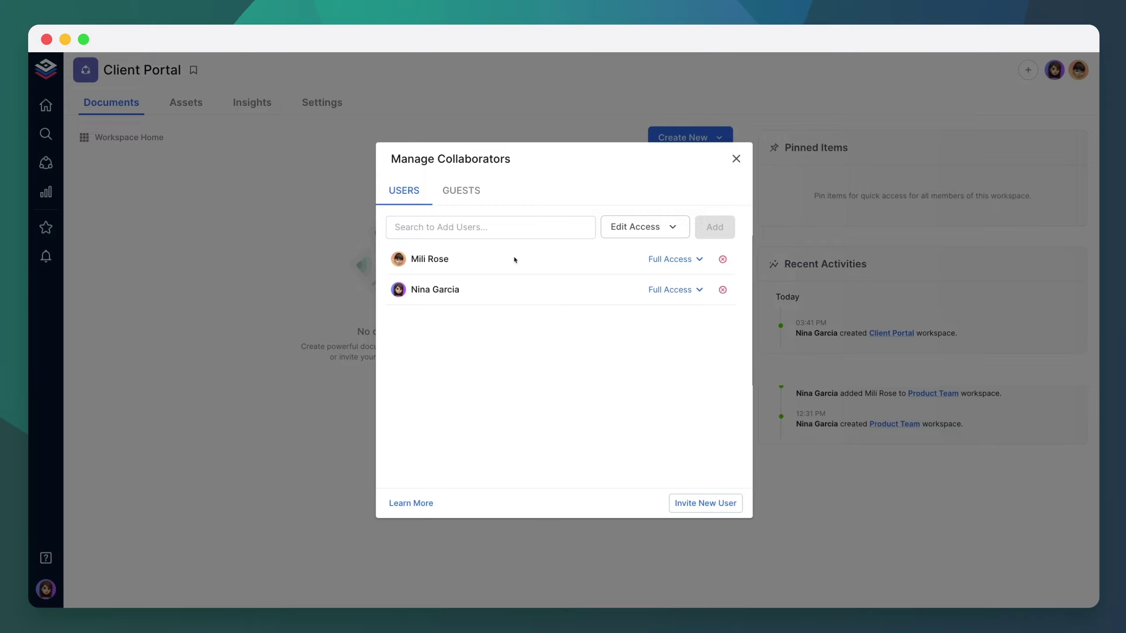
# Invite a new guest by e-mail address to the Product Team workspace and send the invitation
pyautogui.click(462, 194)
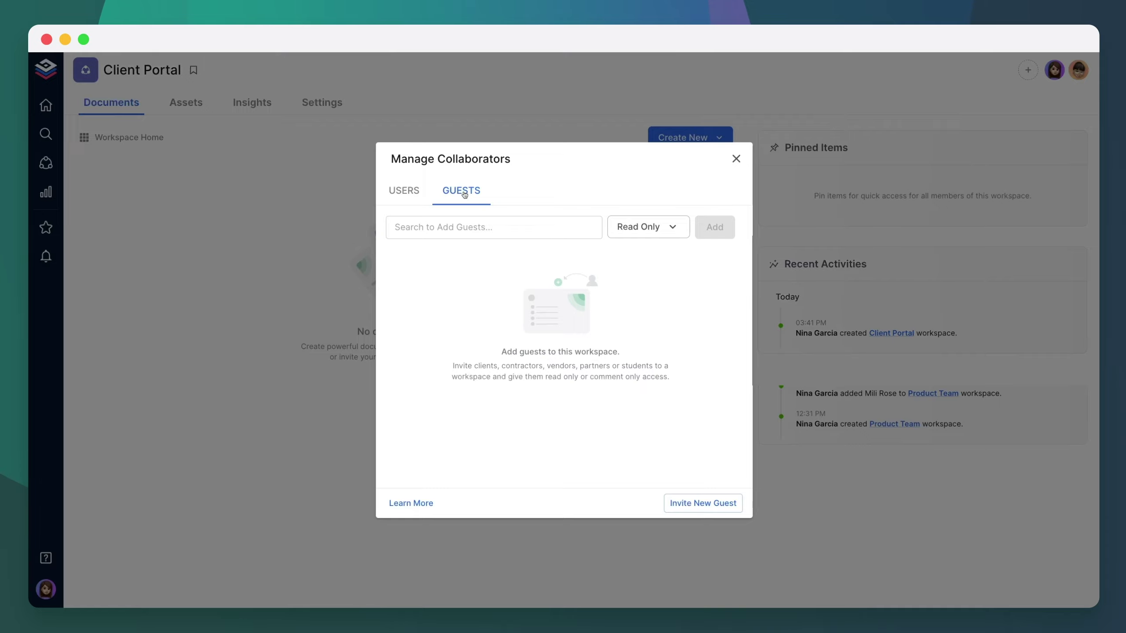
pyautogui.click(694, 504)
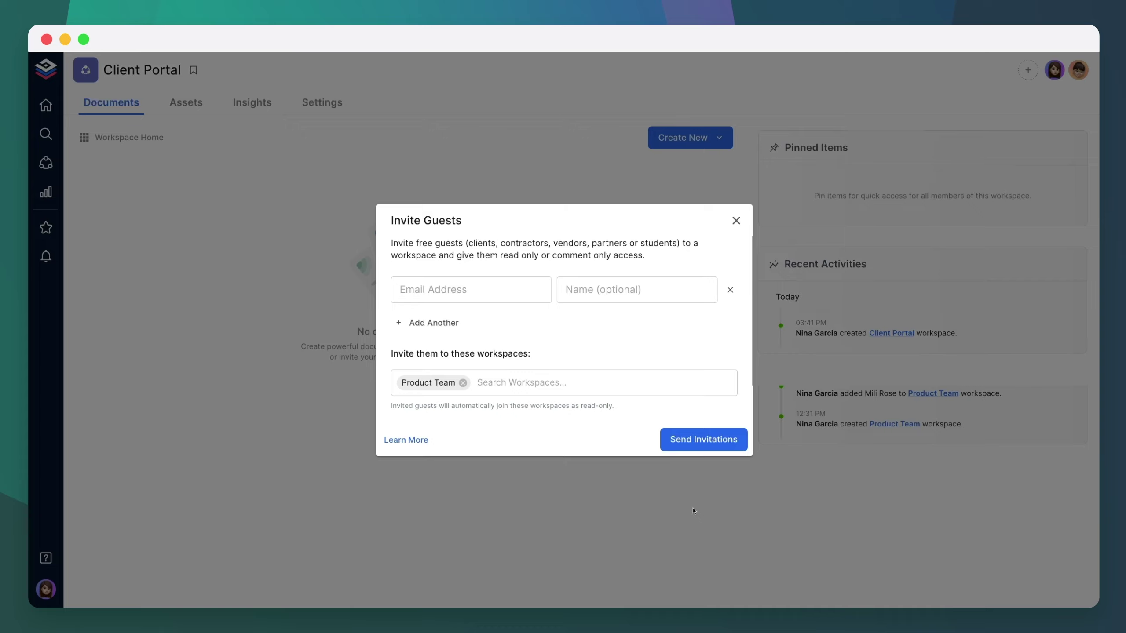
pyautogui.write('guest@xyz.com')
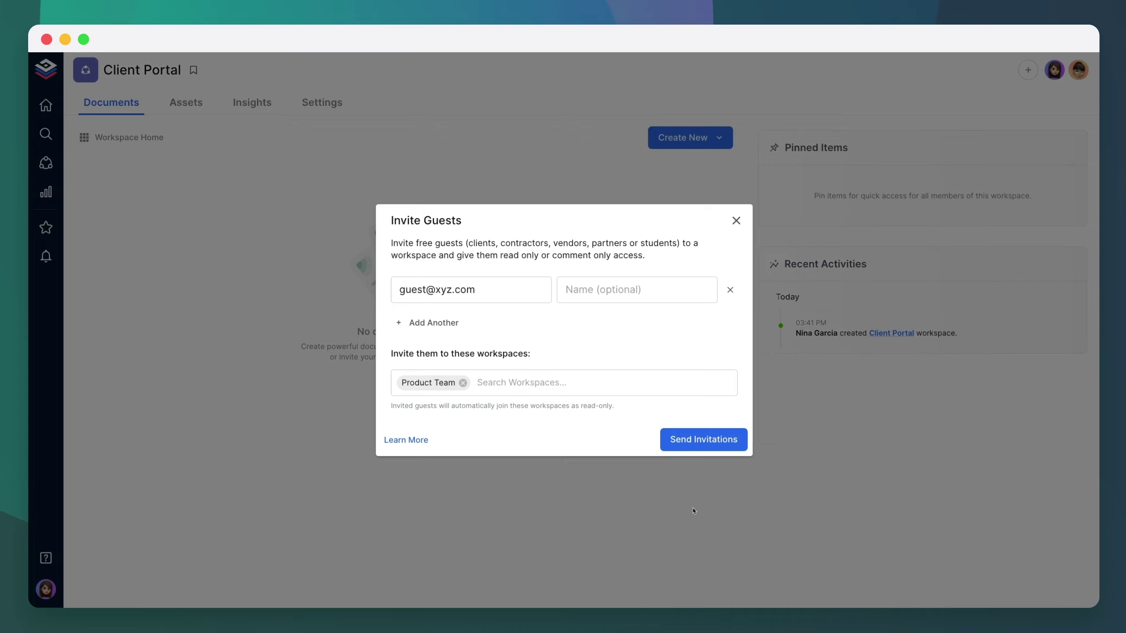
pyautogui.click(704, 439)
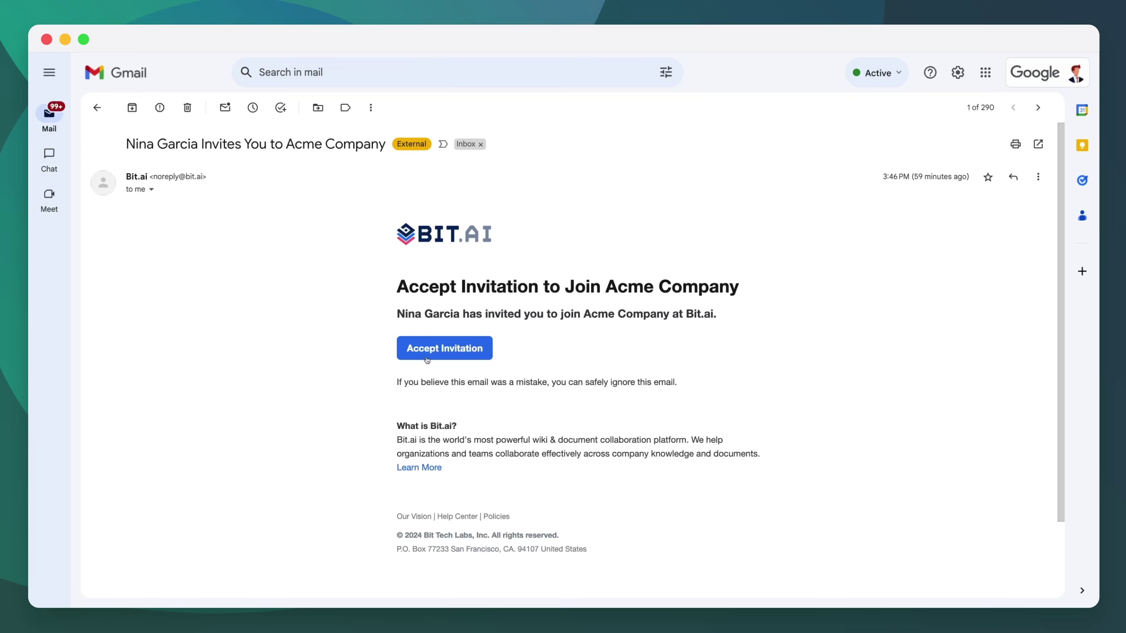
# Switch to Gmail, accept the invitation to Acme Company, and submit the completed form with the guest's personal details to join
pyautogui.click(444, 349)
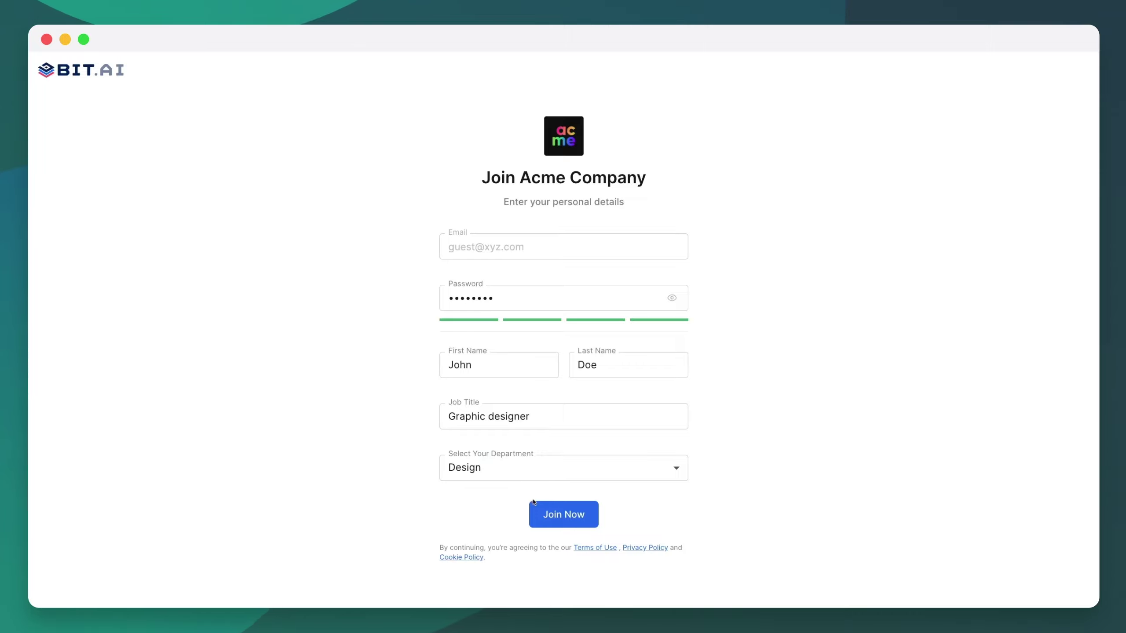
pyautogui.click(564, 515)
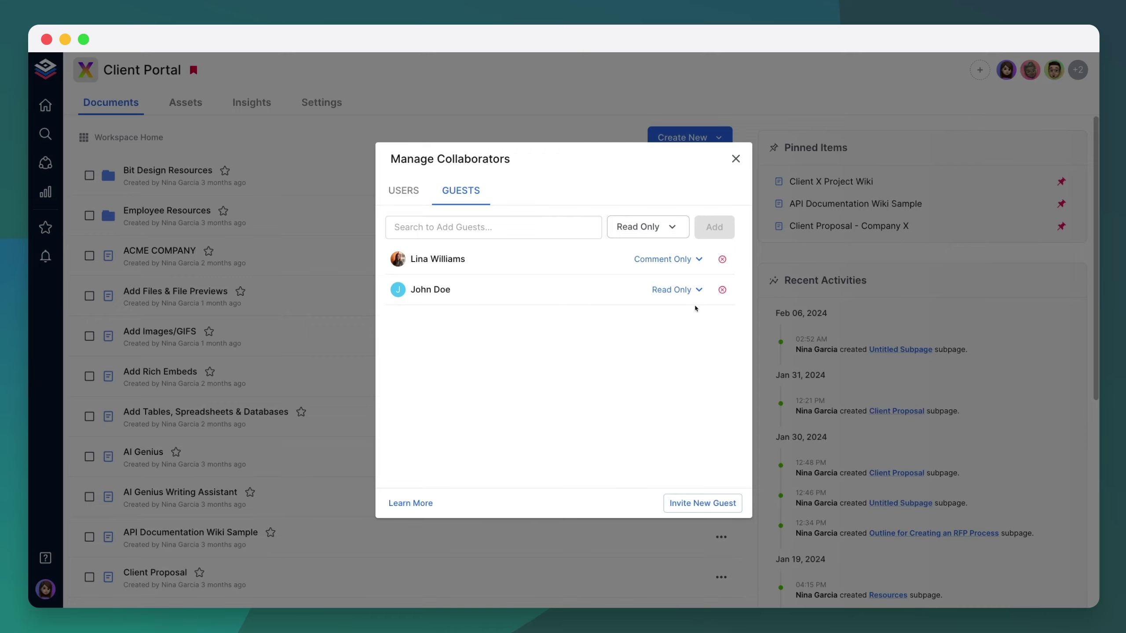
# Change the read-only guest's permission in the Client Portal workspace to Comment Only
pyautogui.click(699, 291)
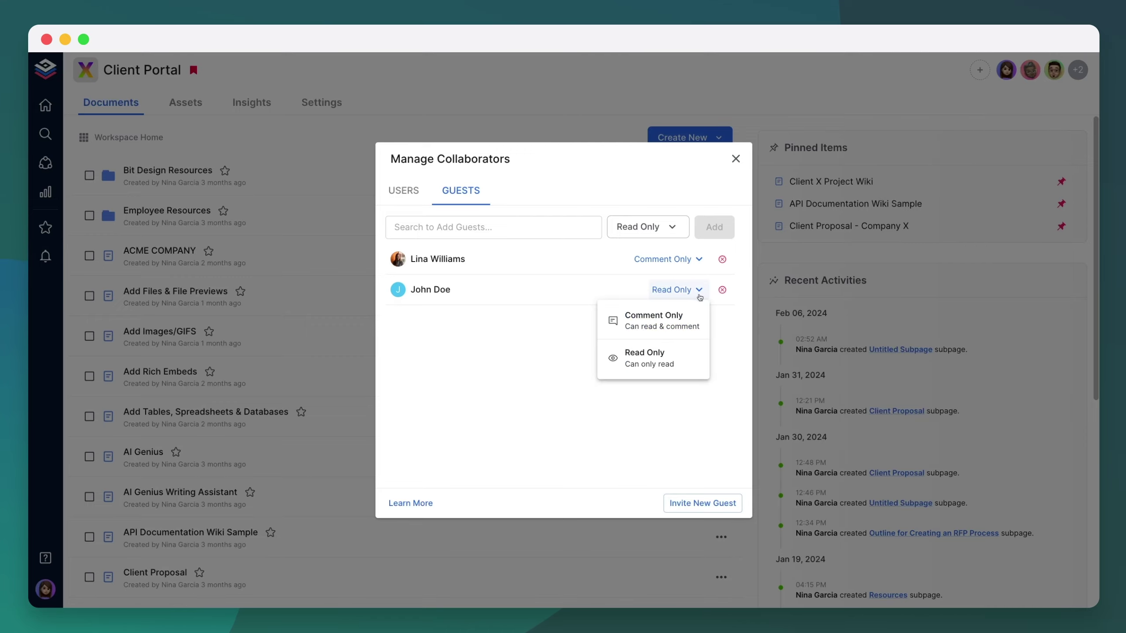
pyautogui.click(694, 322)
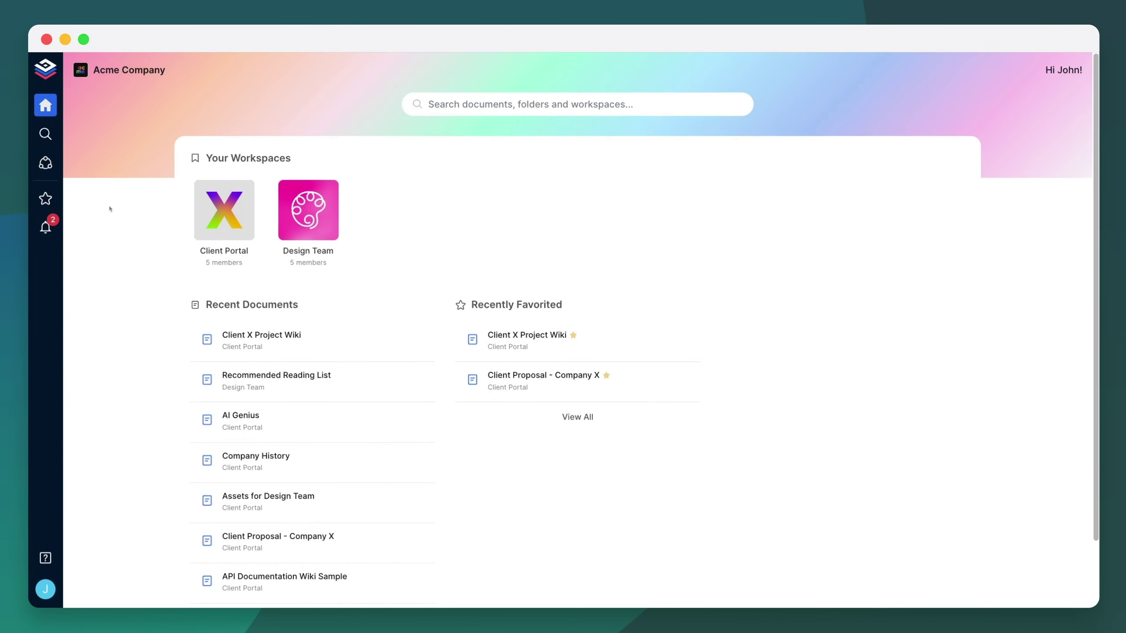
# As the guest, search documents, folders and workspaces for "Project room"
pyautogui.click(49, 140)
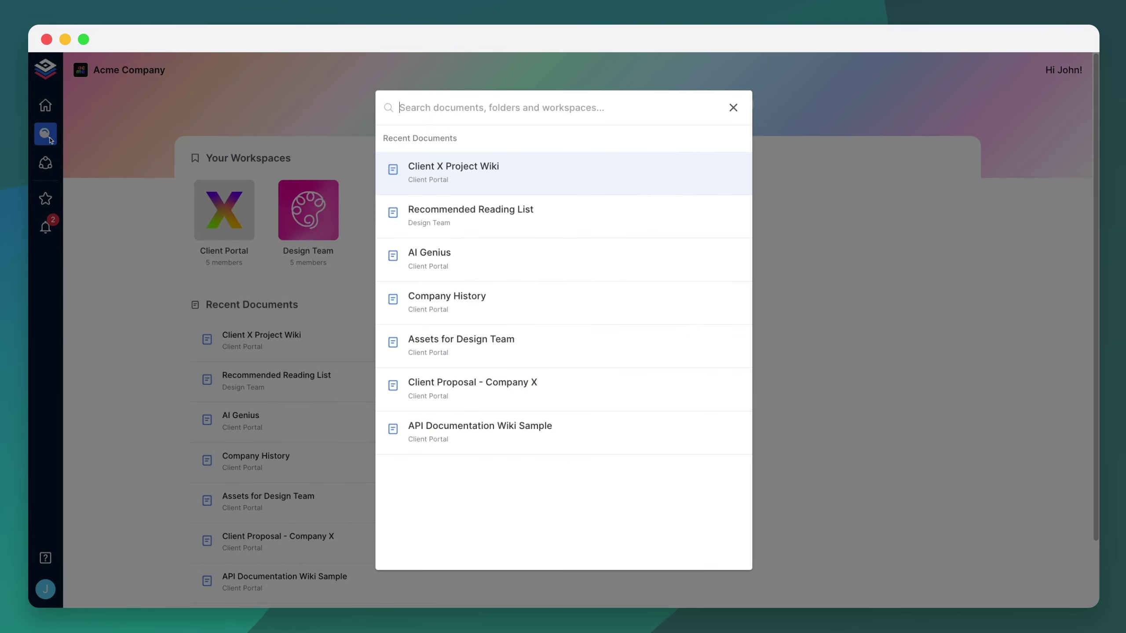
pyautogui.write('Project room')
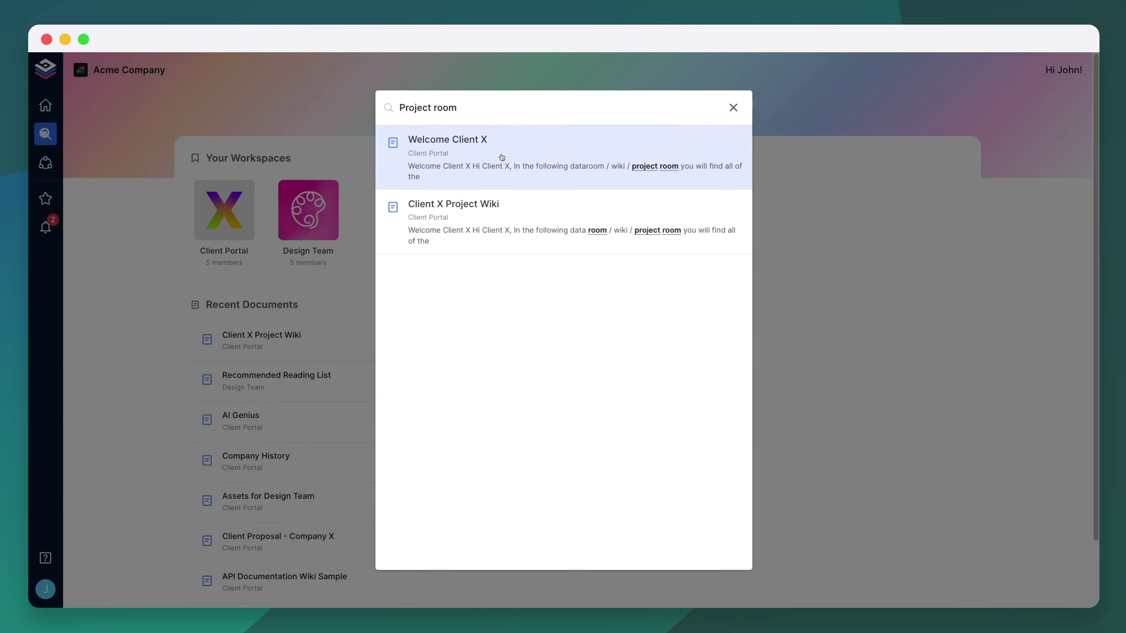
pyautogui.click(536, 197)
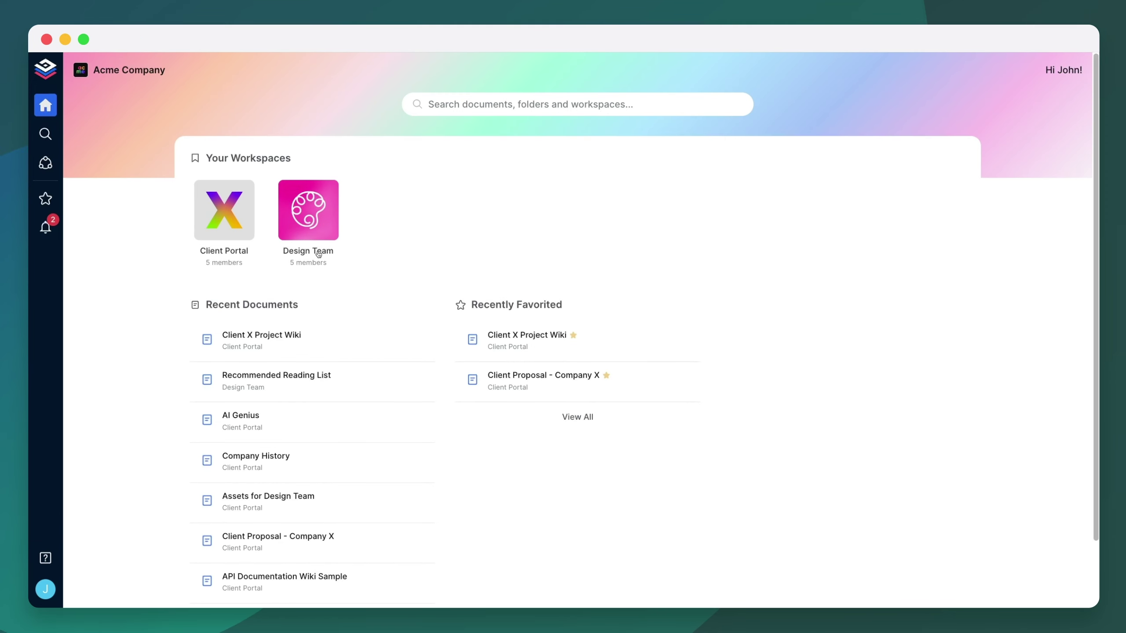
# Open the Client Portal workspace from the guest's home page and view its additional members
pyautogui.click(242, 225)
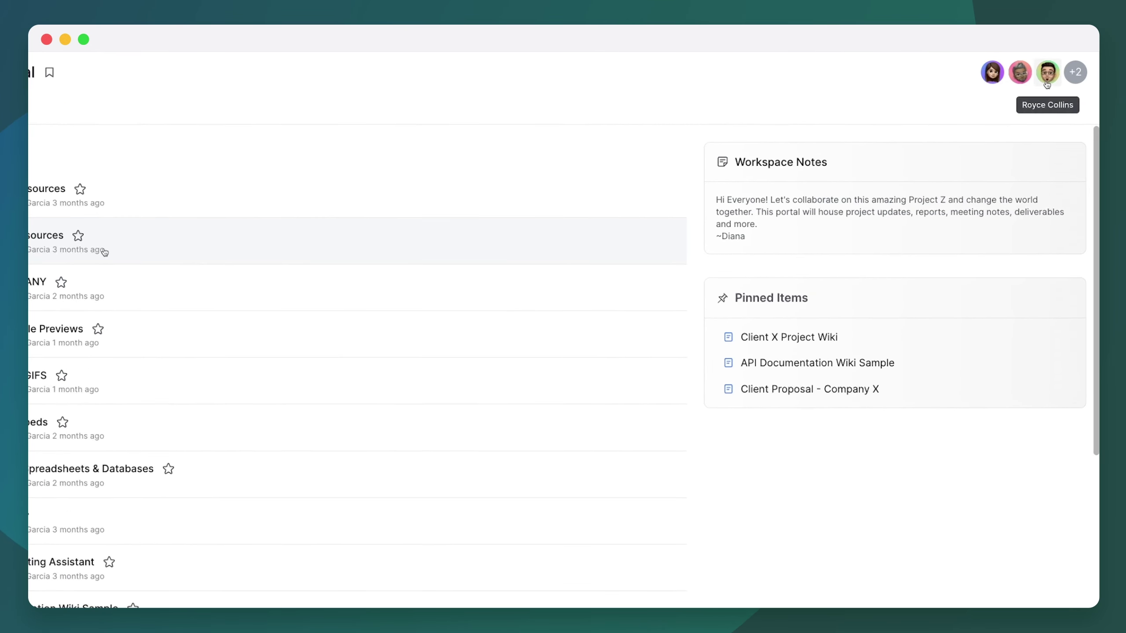
pyautogui.click(1077, 75)
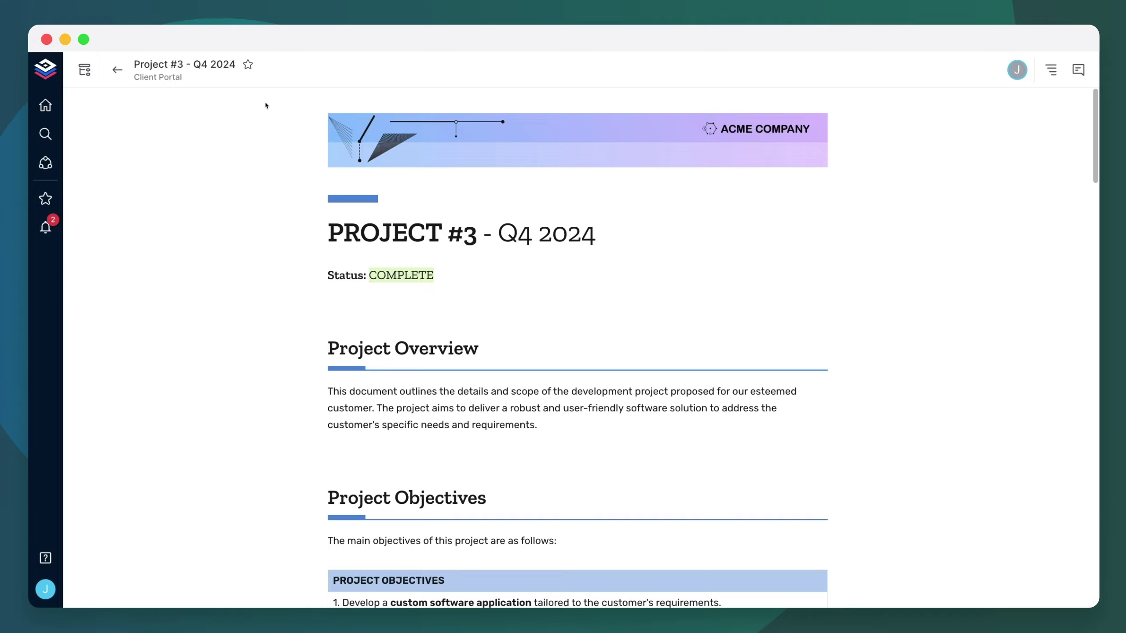
# Mark the Project #3 - Q4 2024 document as a favorite and briefly view its table of contents
pyautogui.click(248, 65)
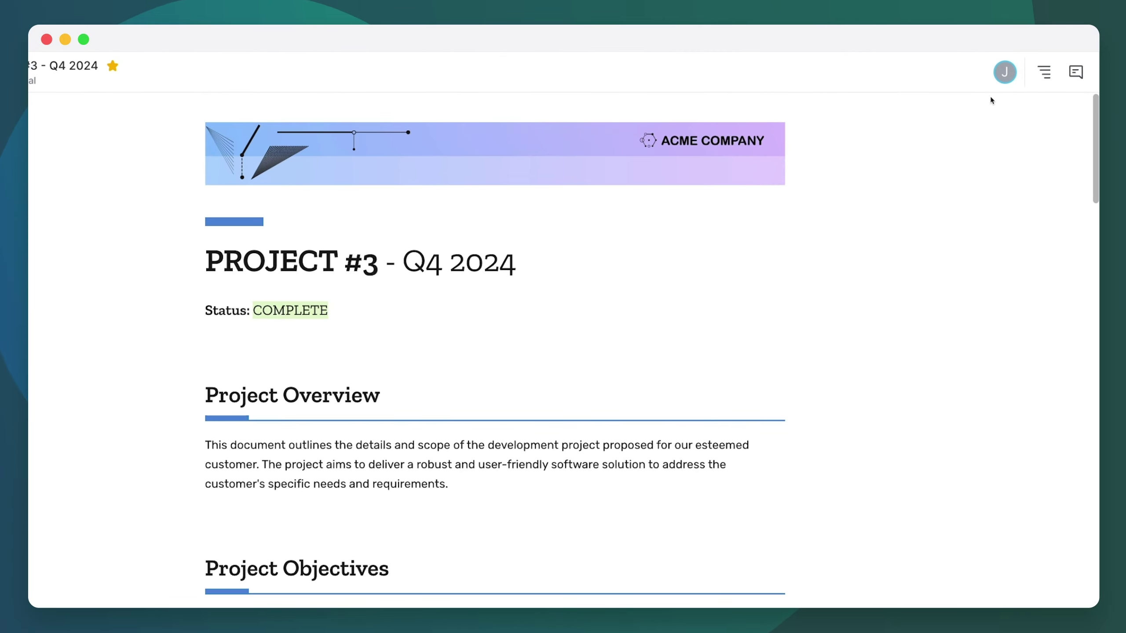
pyautogui.click(1044, 72)
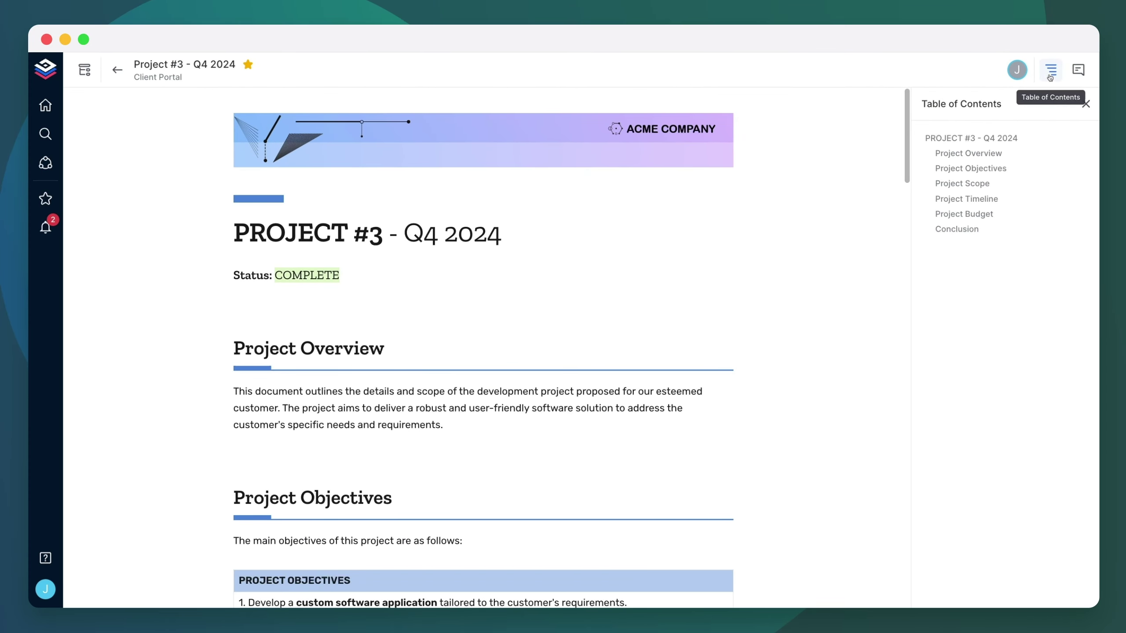
pyautogui.click(1050, 78)
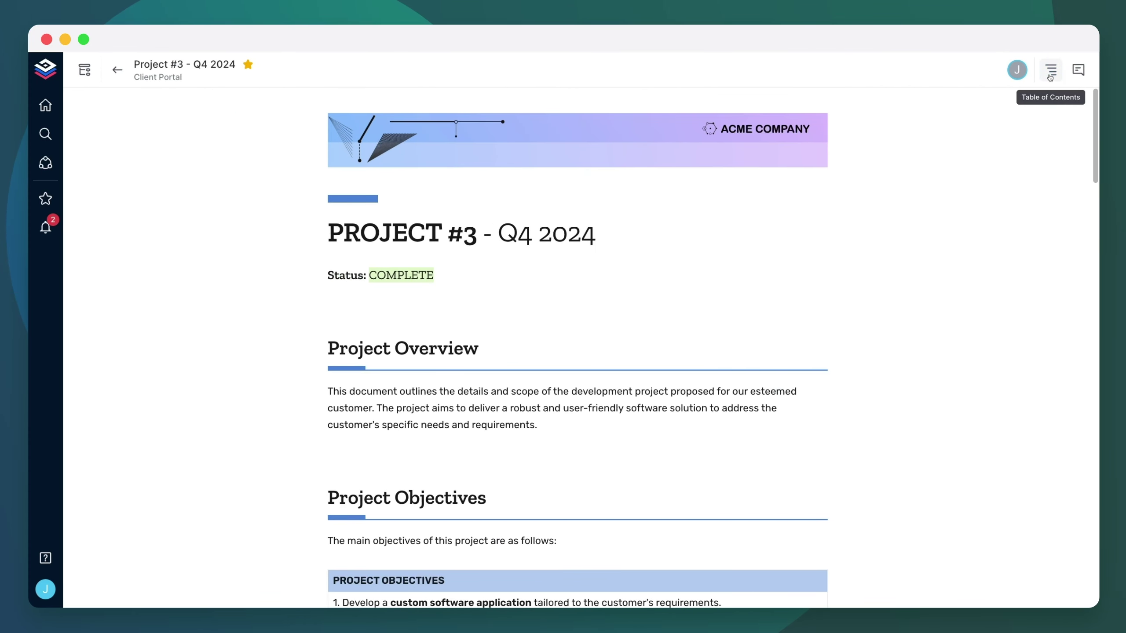
# Start a comment conversation on the document, mentioning a collaborator with "Could you add the budget report spreadsheet as well?"
pyautogui.click(1077, 72)
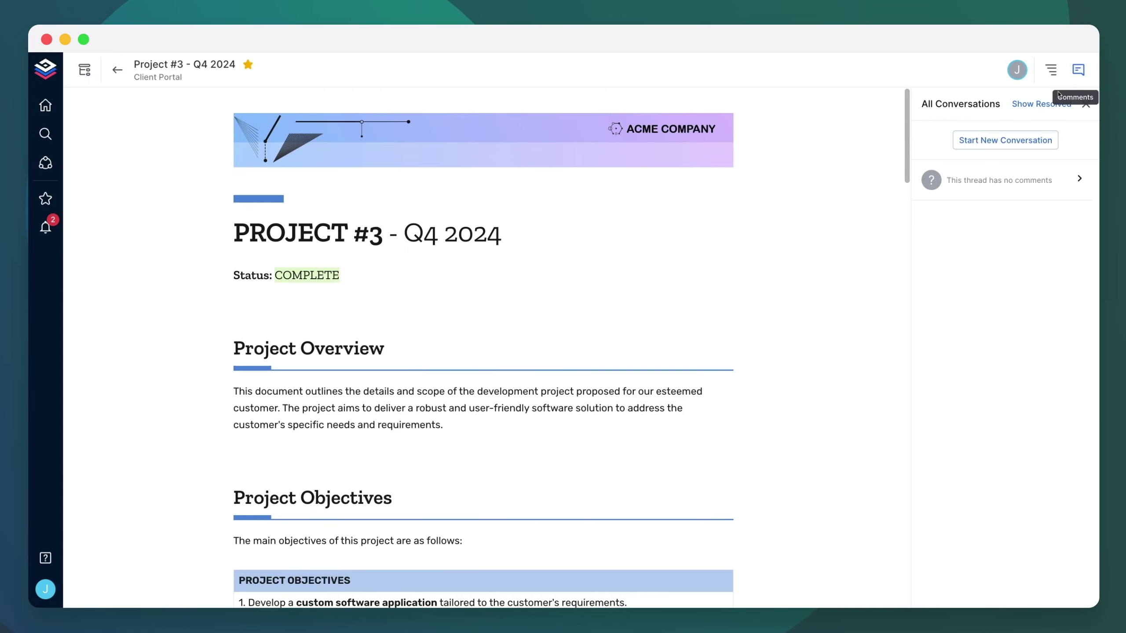
pyautogui.click(1005, 140)
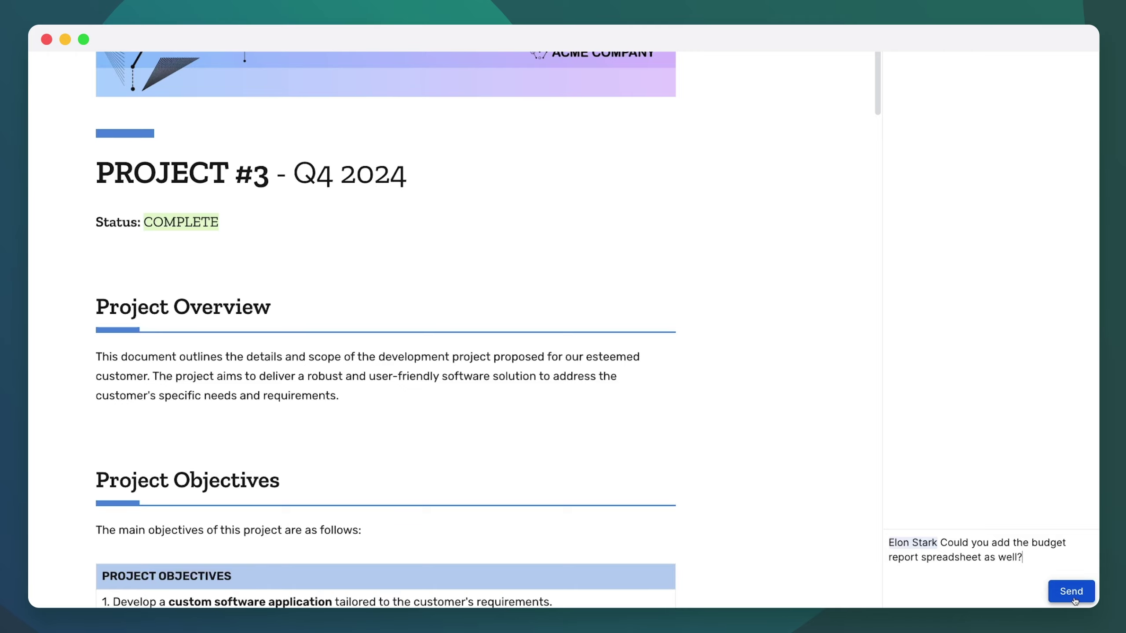
pyautogui.click(1072, 592)
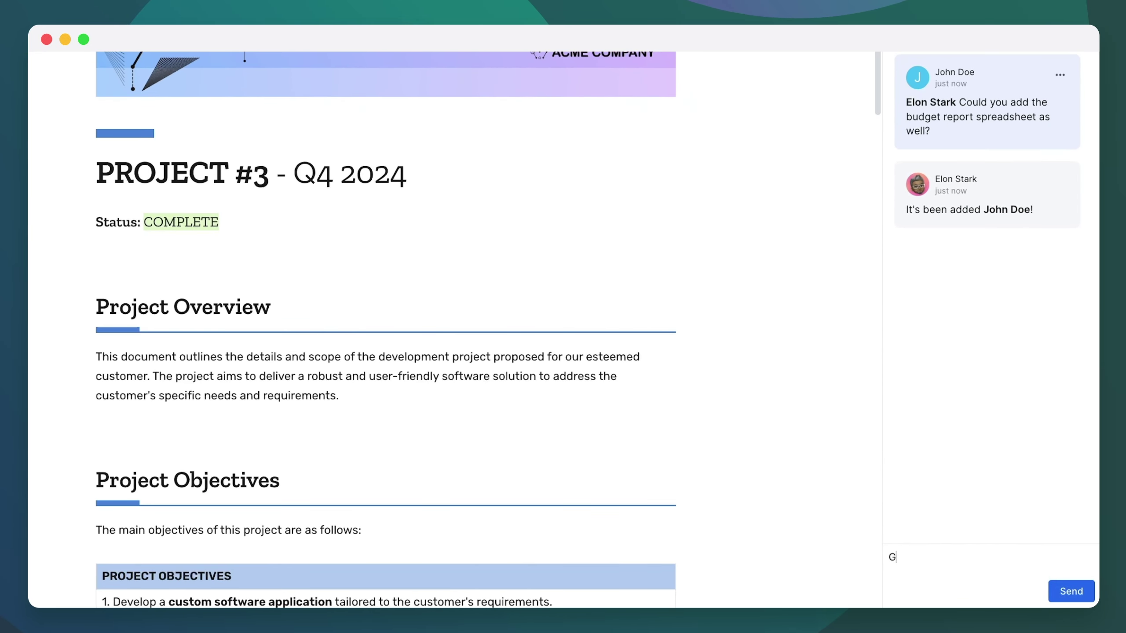
# Reply "Great thanks" with a mention of the collaborator, and check the options available for the sent comment
pyautogui.write('Great thanks @Elon')
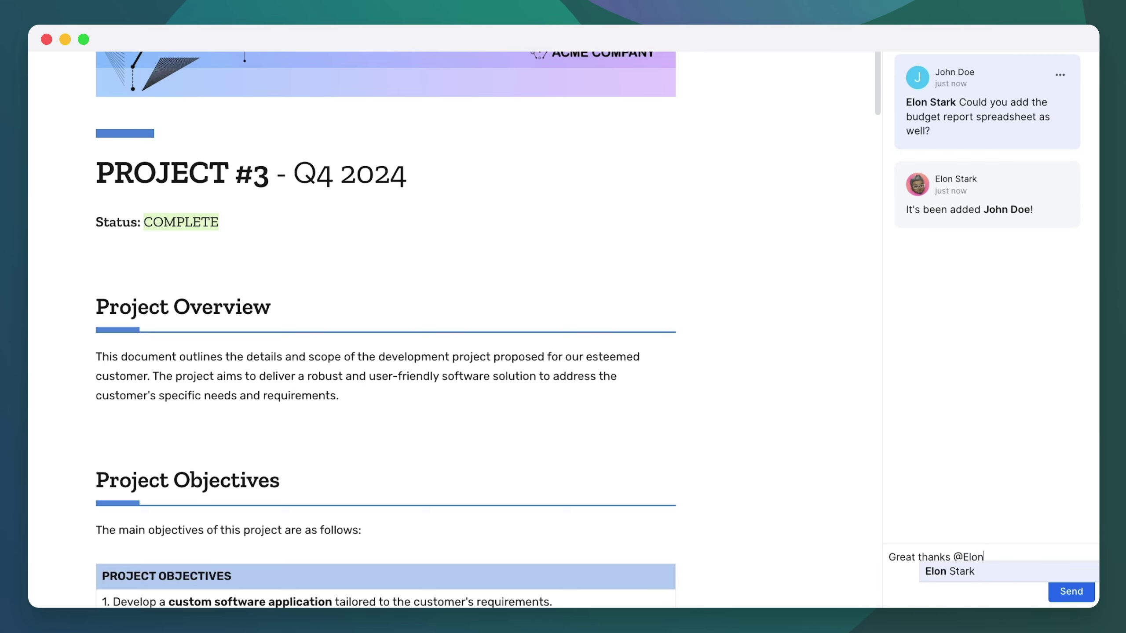
pyautogui.click(1013, 578)
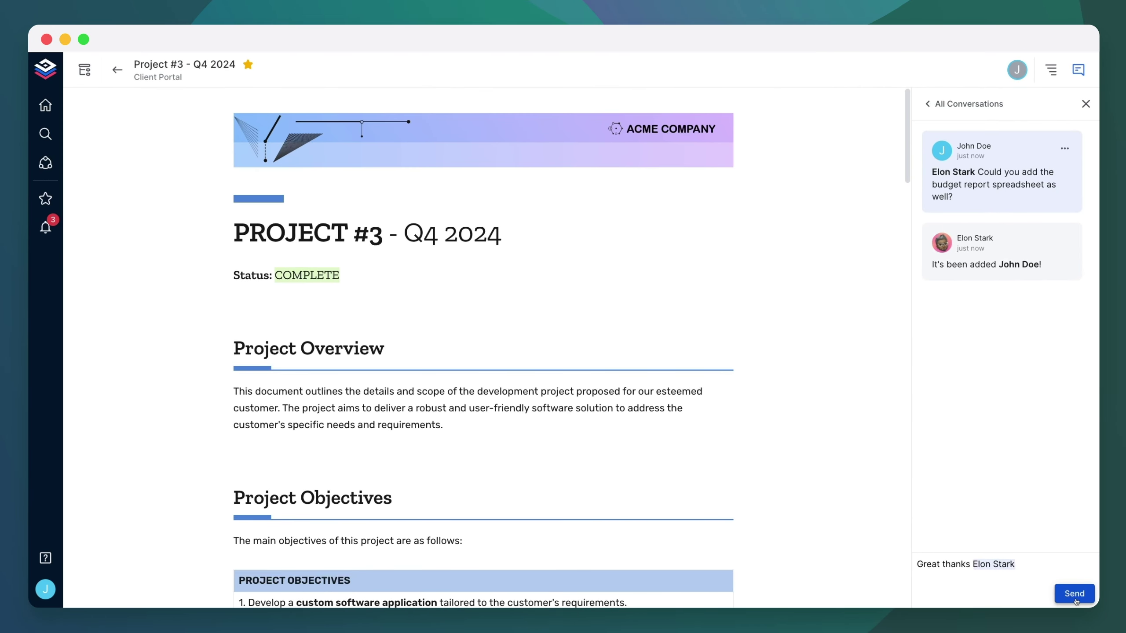
pyautogui.click(1076, 597)
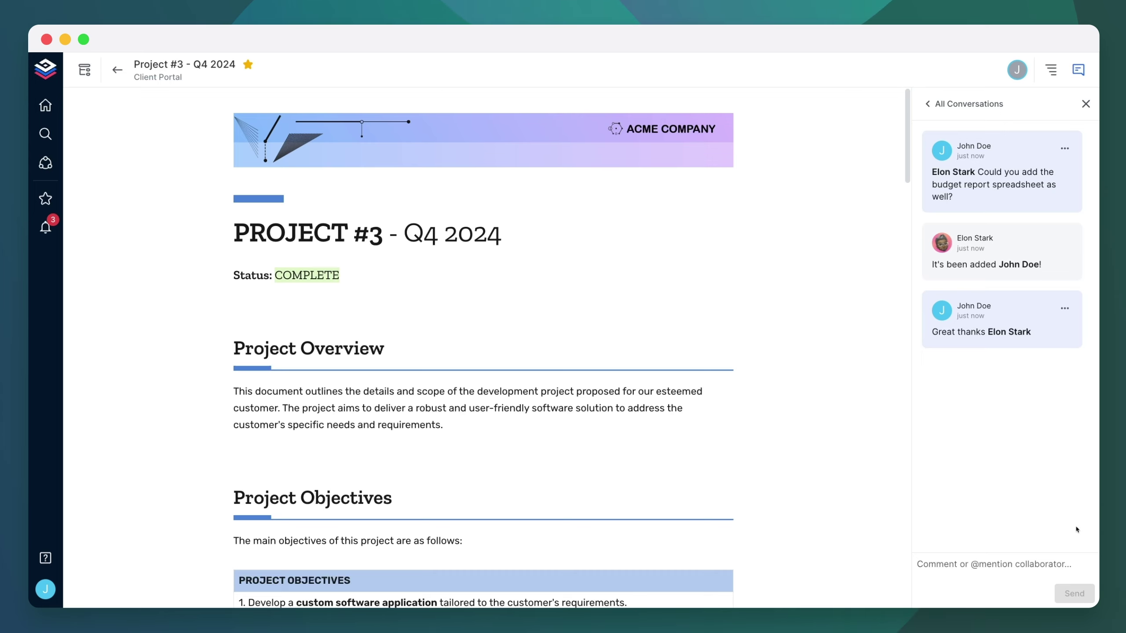
pyautogui.click(1065, 310)
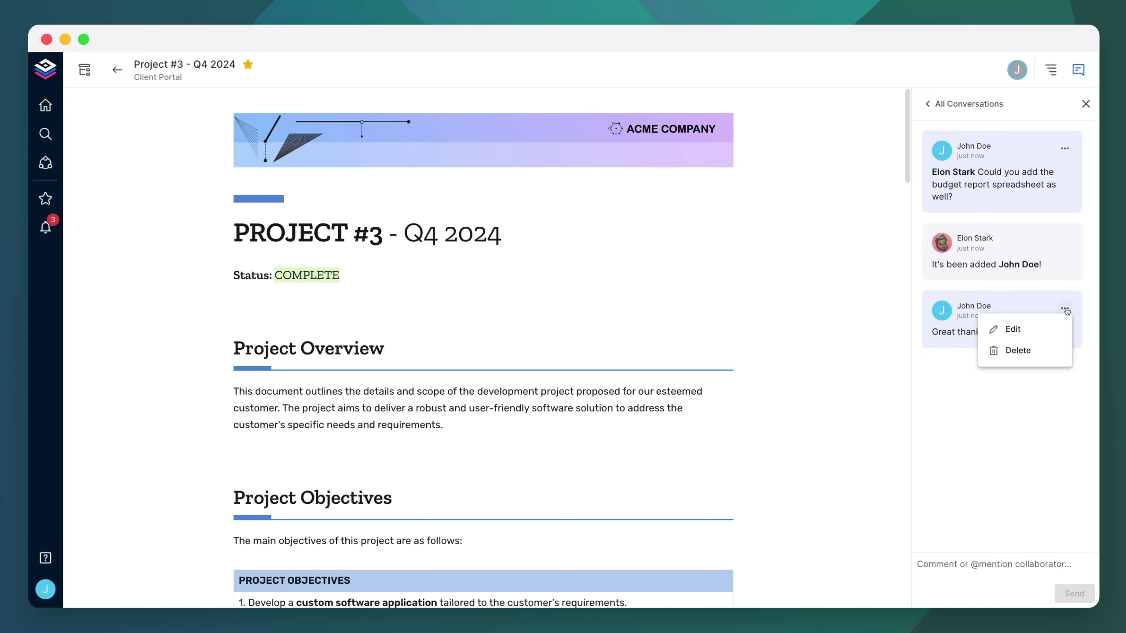
pyautogui.click(171, 95)
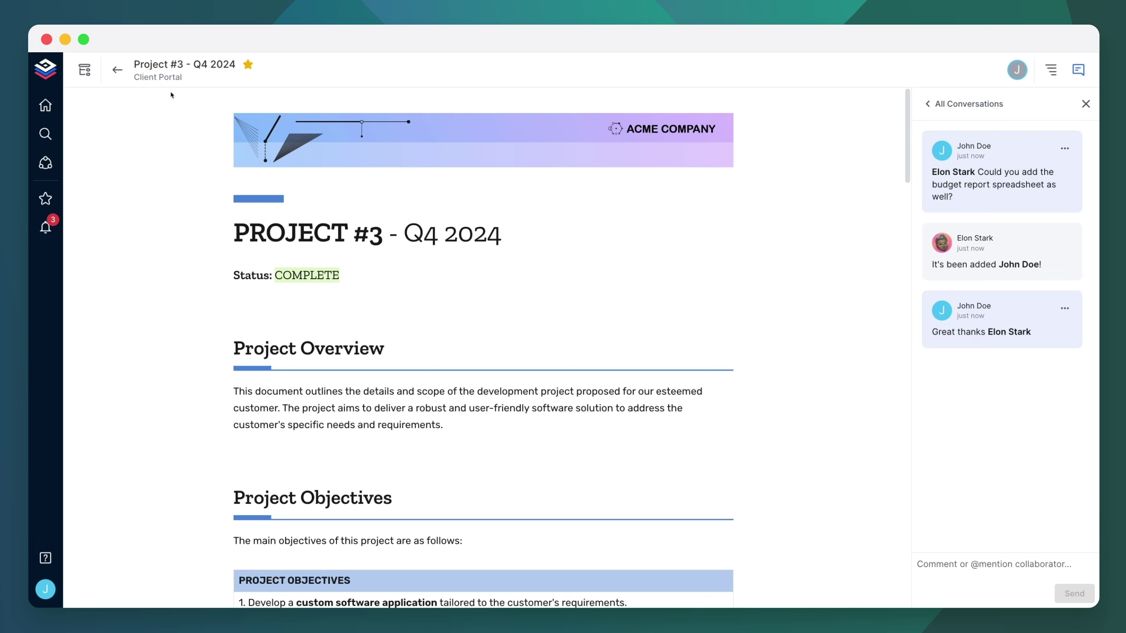
# Show the Client X Project Wiki navigation and select its Current Project page
pyautogui.click(84, 70)
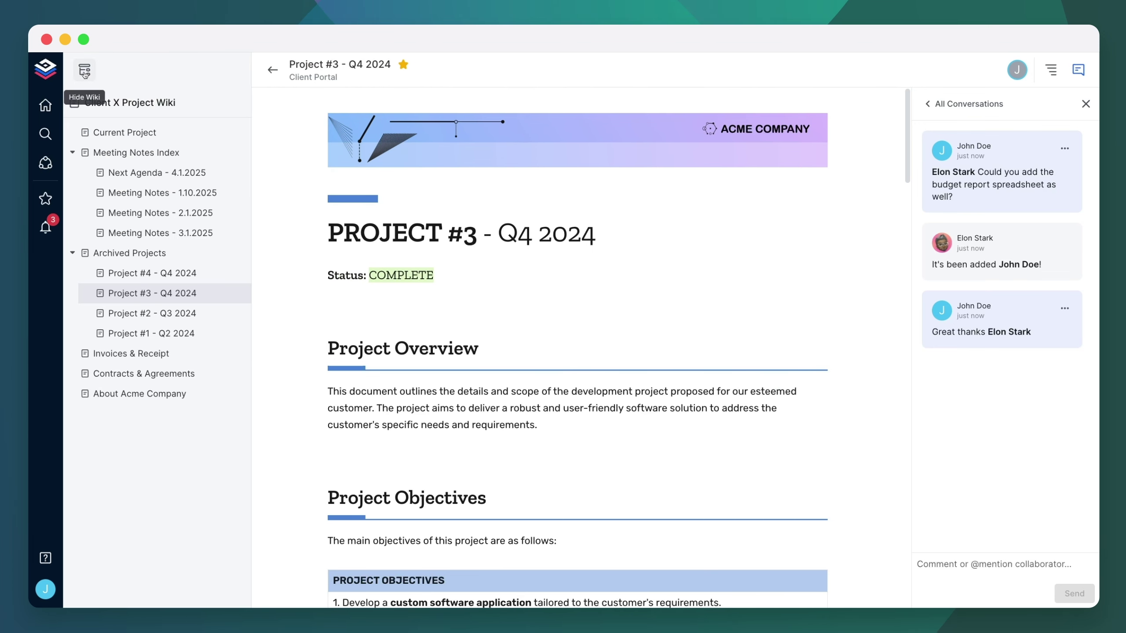
pyautogui.click(139, 137)
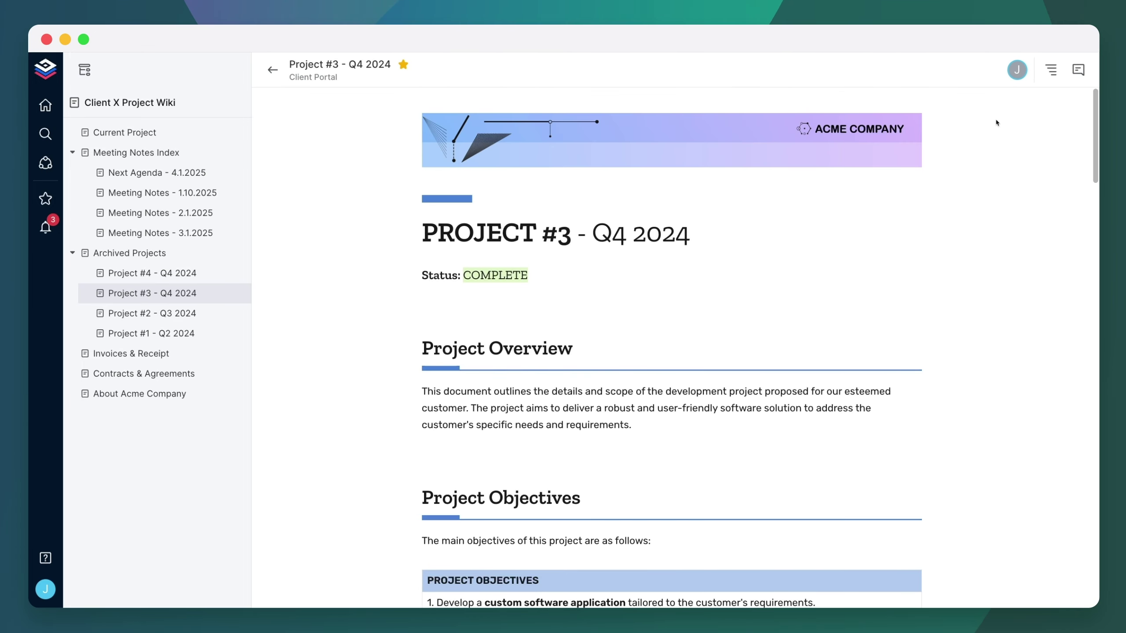
# Show the comments on Project #3 - Q4 2024 and open the conversation containing the thank-you message
pyautogui.click(1077, 72)
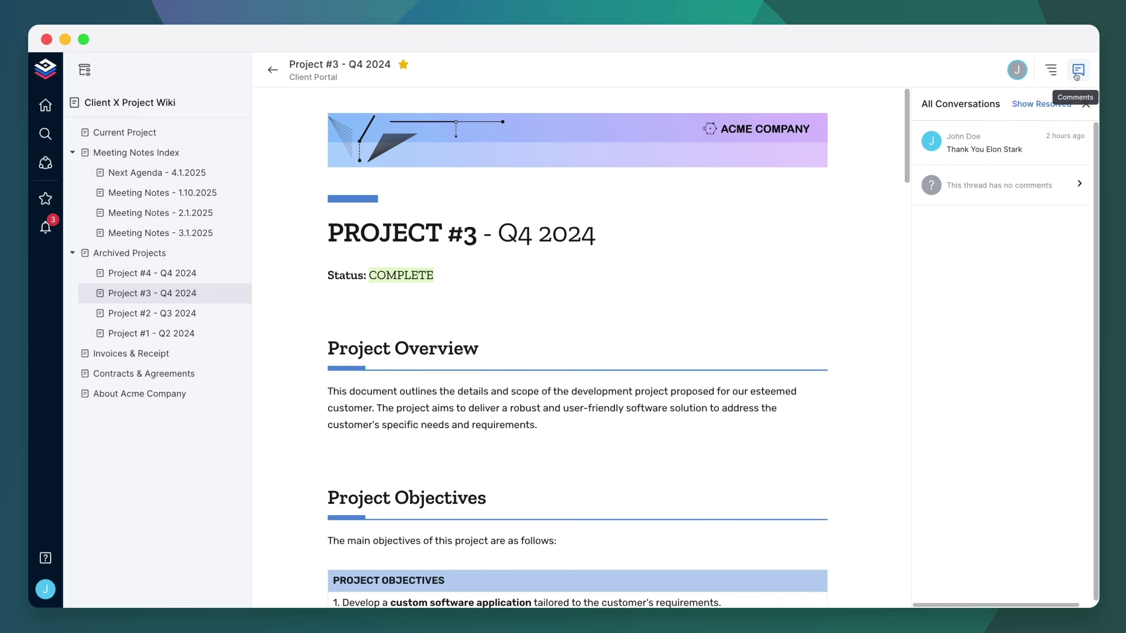
pyautogui.click(1027, 154)
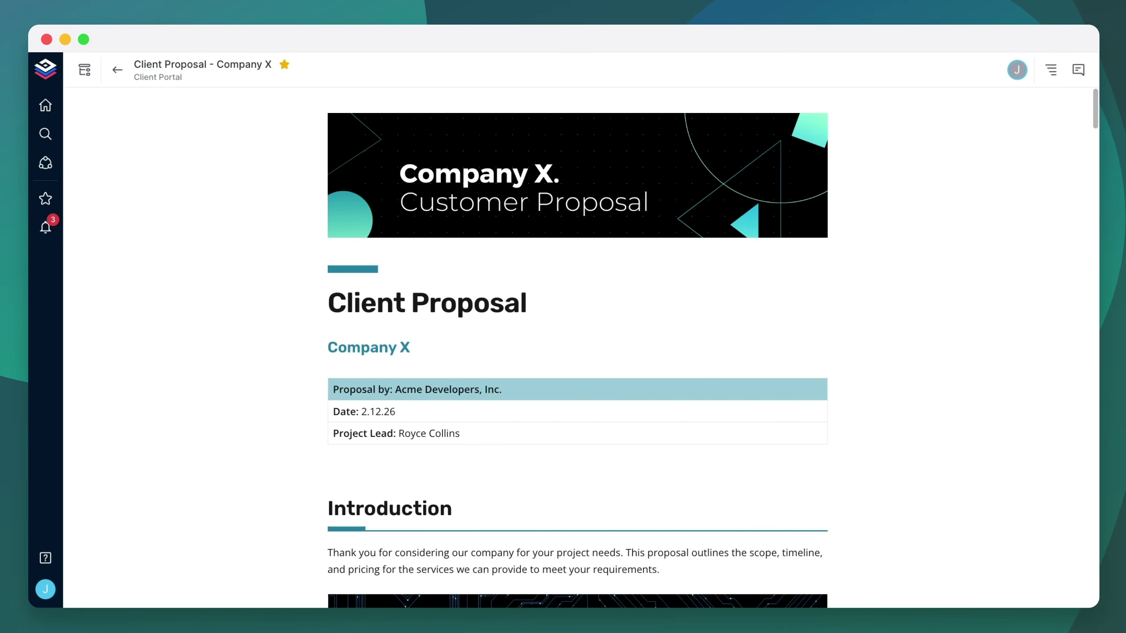
# Look through the Client Proposal - Company X document to its PDF of Document section, and read the embedded PDF to page 4
pyautogui.scroll(-4, 1096, 124)
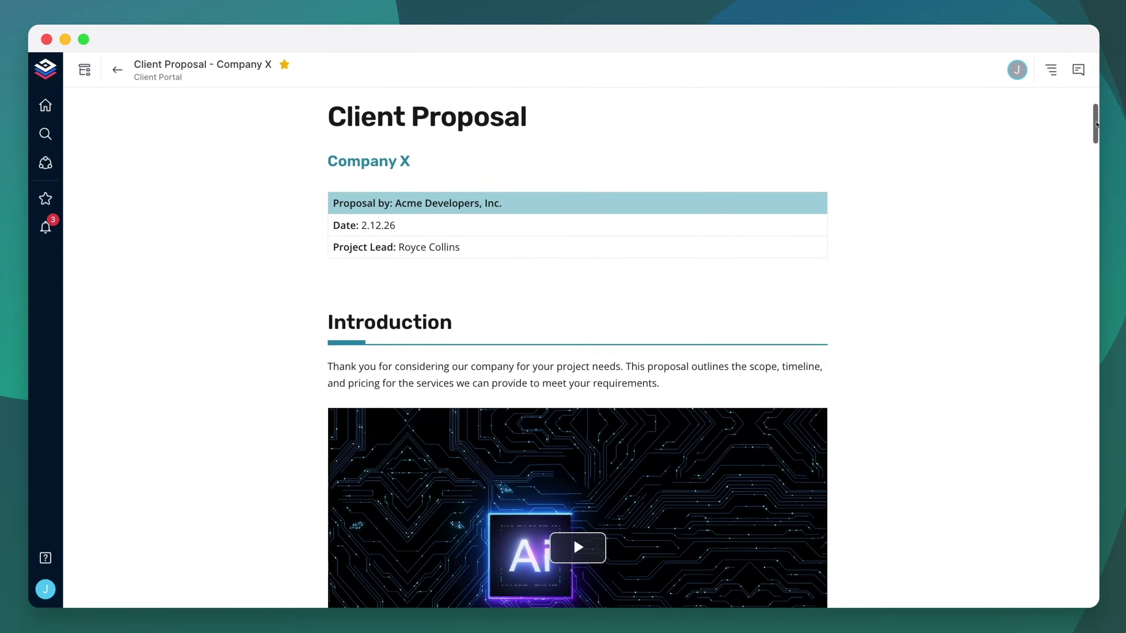
pyautogui.moveTo(1095, 124); pyautogui.dragTo(1096, 590)
pyautogui.moveTo(825, 207); pyautogui.dragTo(825, 296)
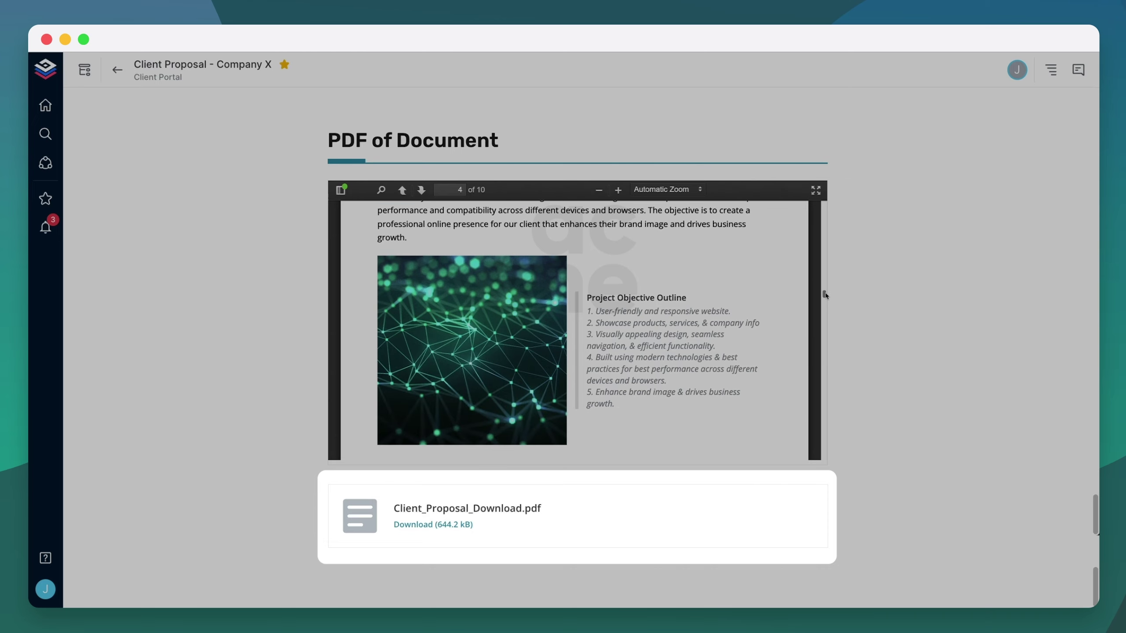